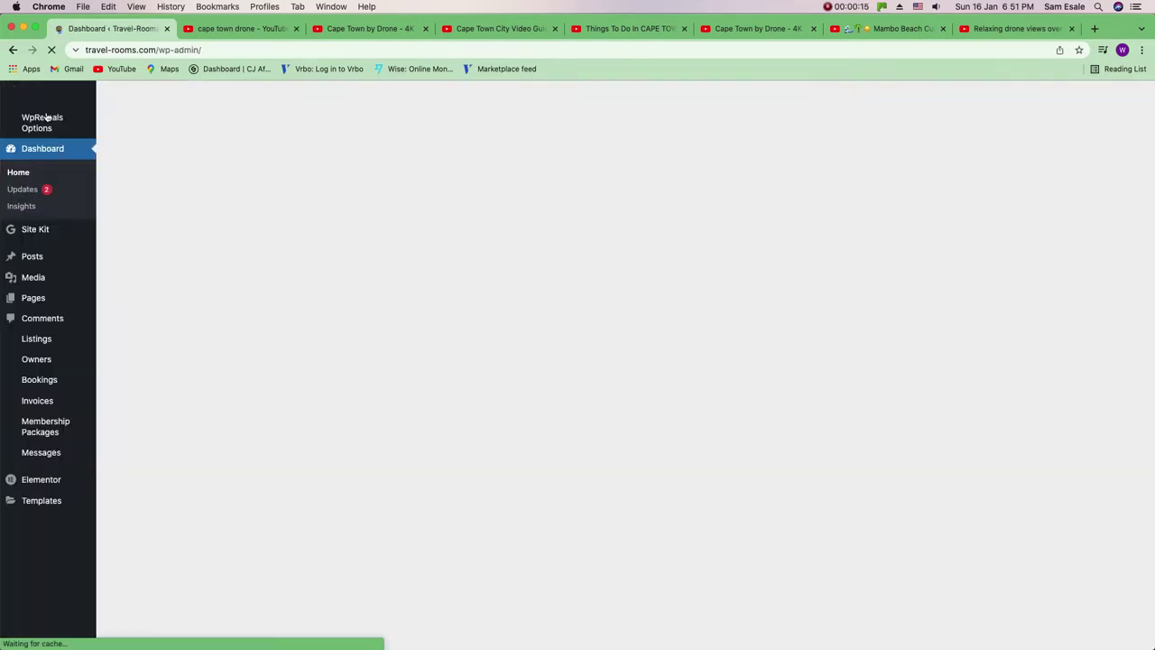
- Upload the video Things-To-Do-In-CAPE-TOWN-SOUTH-AFRICA-UNILAD-Adventure.mp4 to the Media Library
{"action": "left_click", "coordinate": [34, 279]}
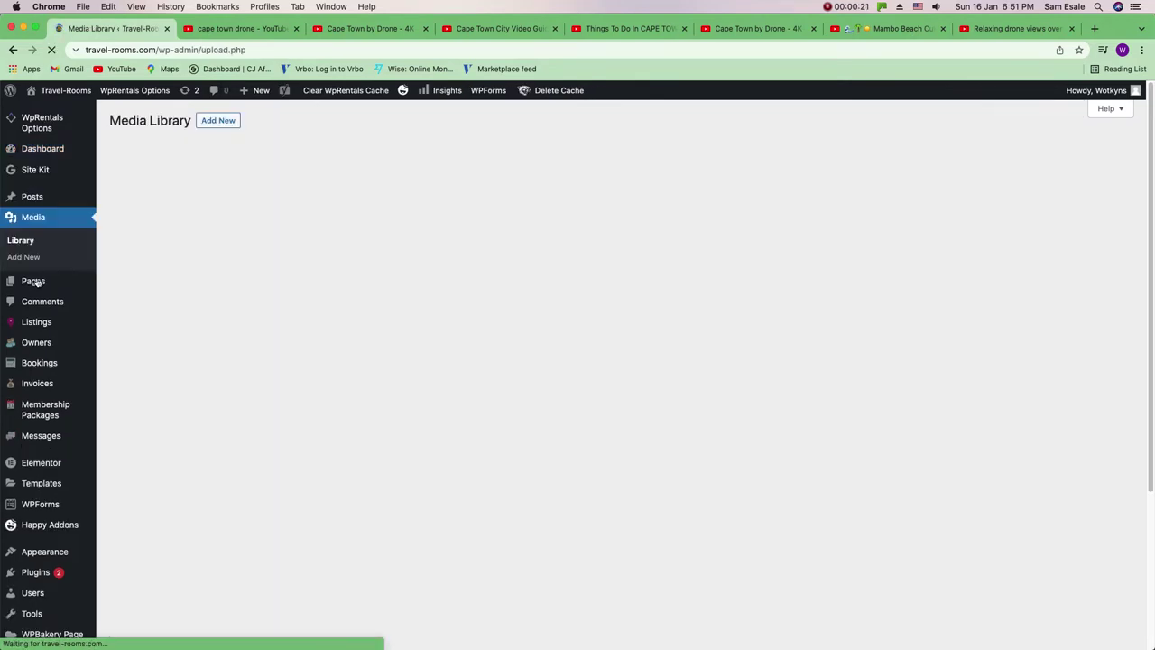
{"action": "mouse_move", "coordinate": [46, 283]}
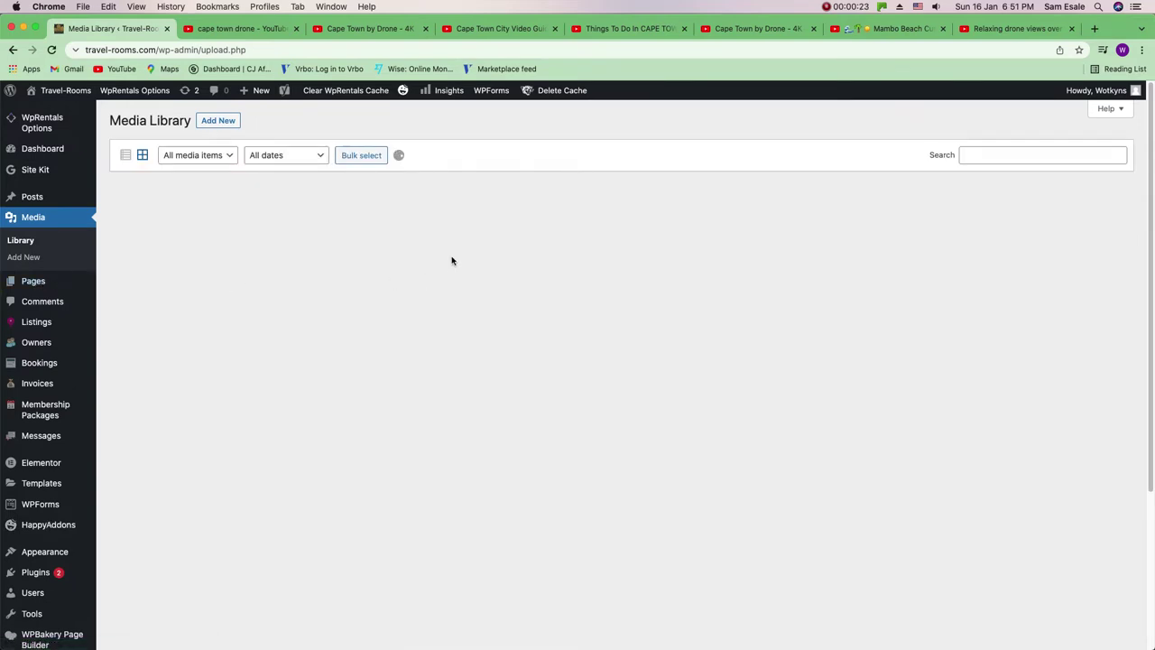
{"action": "left_click", "coordinate": [217, 121]}
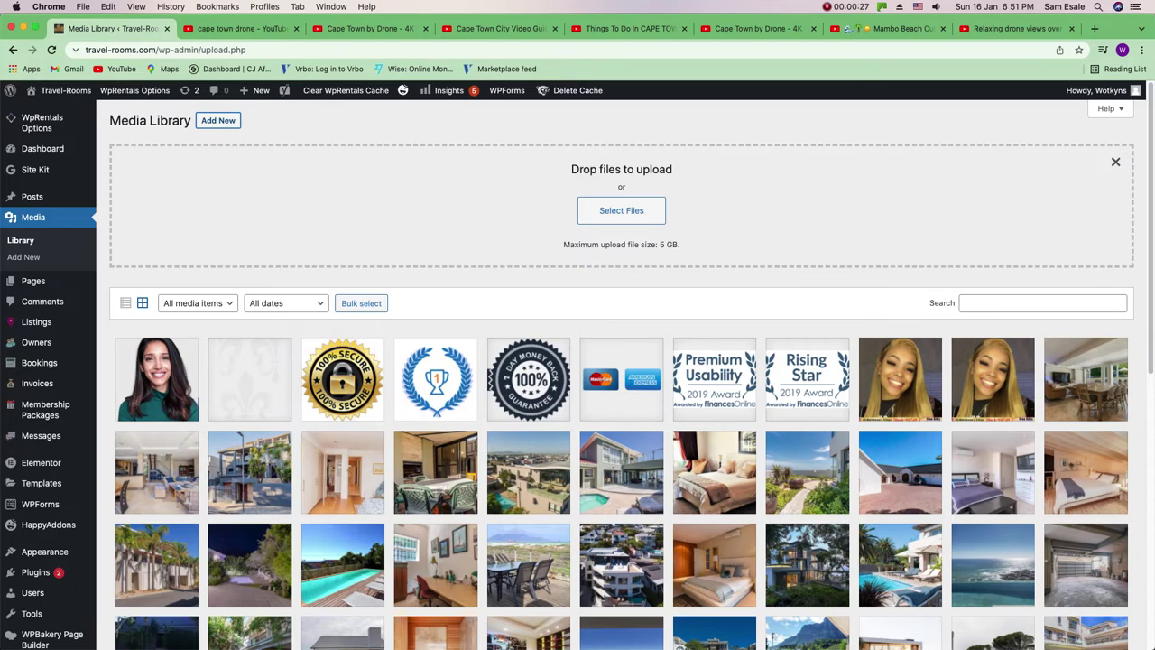
{"action": "left_click_drag", "start_coordinate": [1139, 223], "coordinate": [693, 204]}
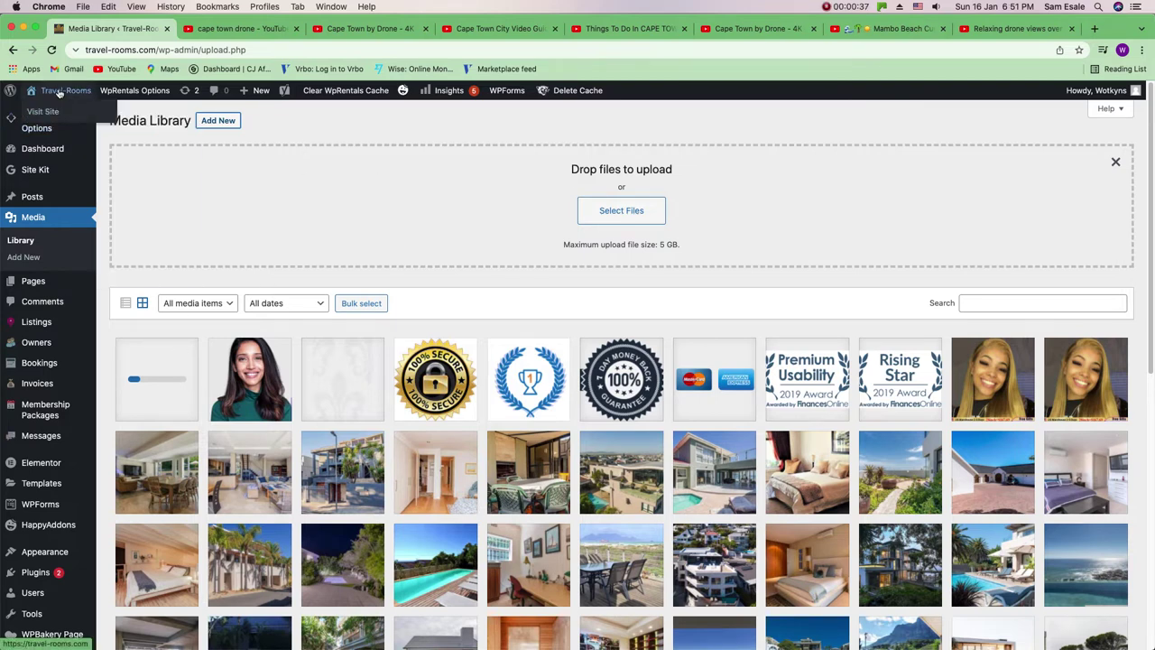
- Visit the Travel-Rooms site in a separate tab and open its Home page for editing while checking the video upload
{"action": "left_click", "coordinate": [43, 112], "text": "super"}
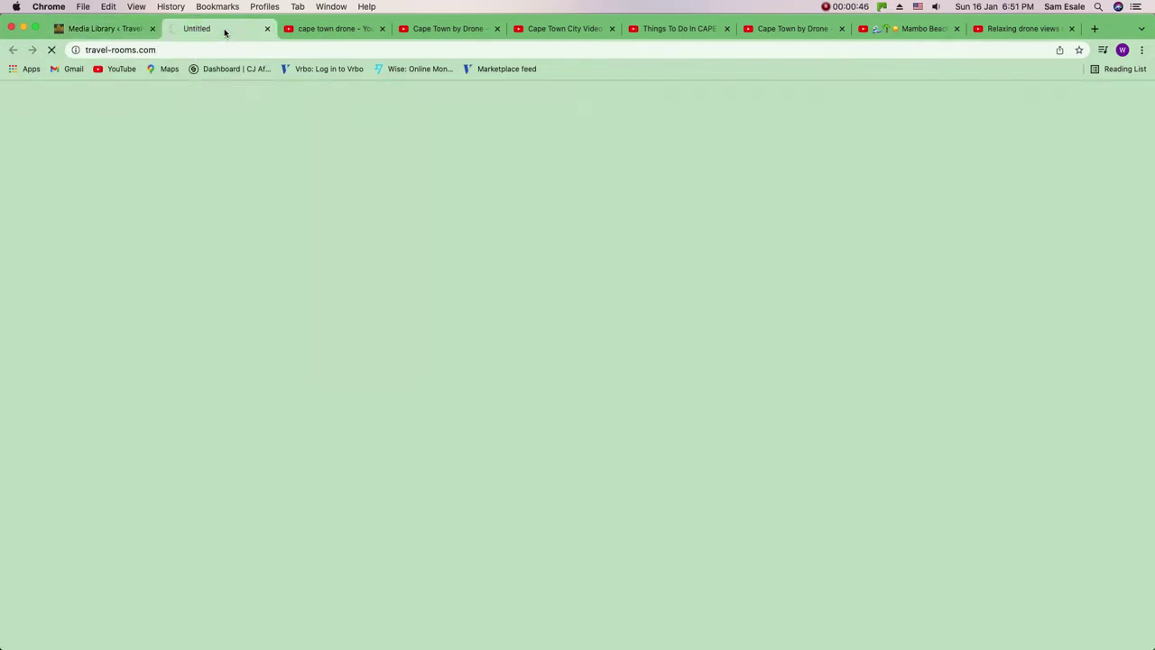
{"action": "left_click", "coordinate": [225, 31]}
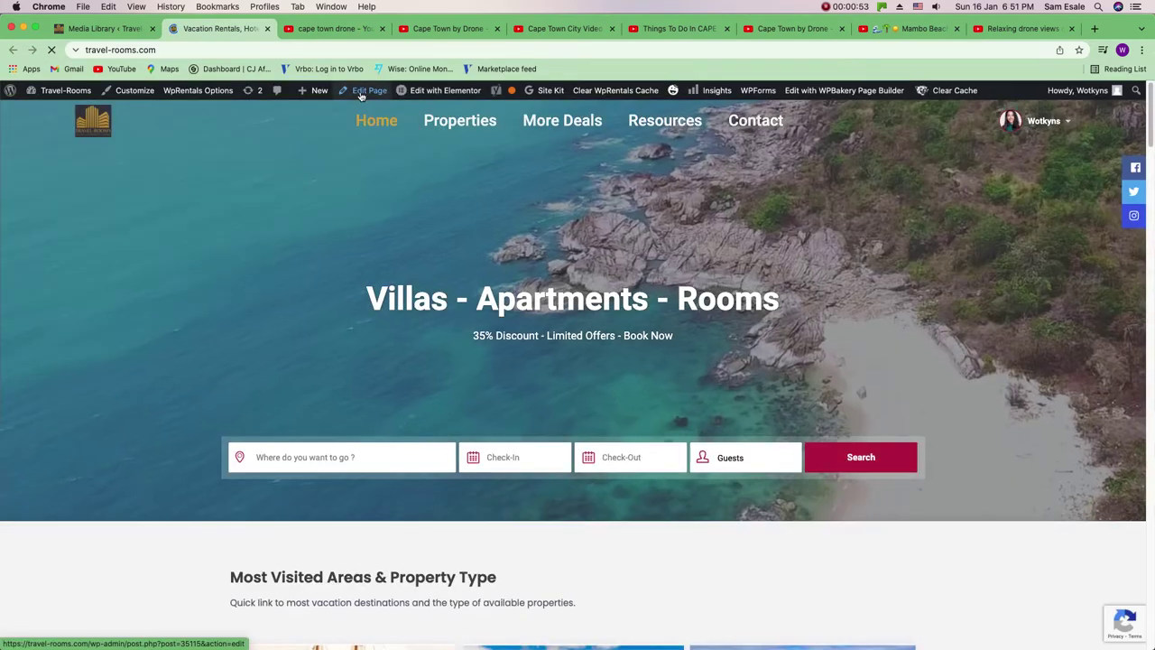
{"action": "left_click", "coordinate": [361, 95]}
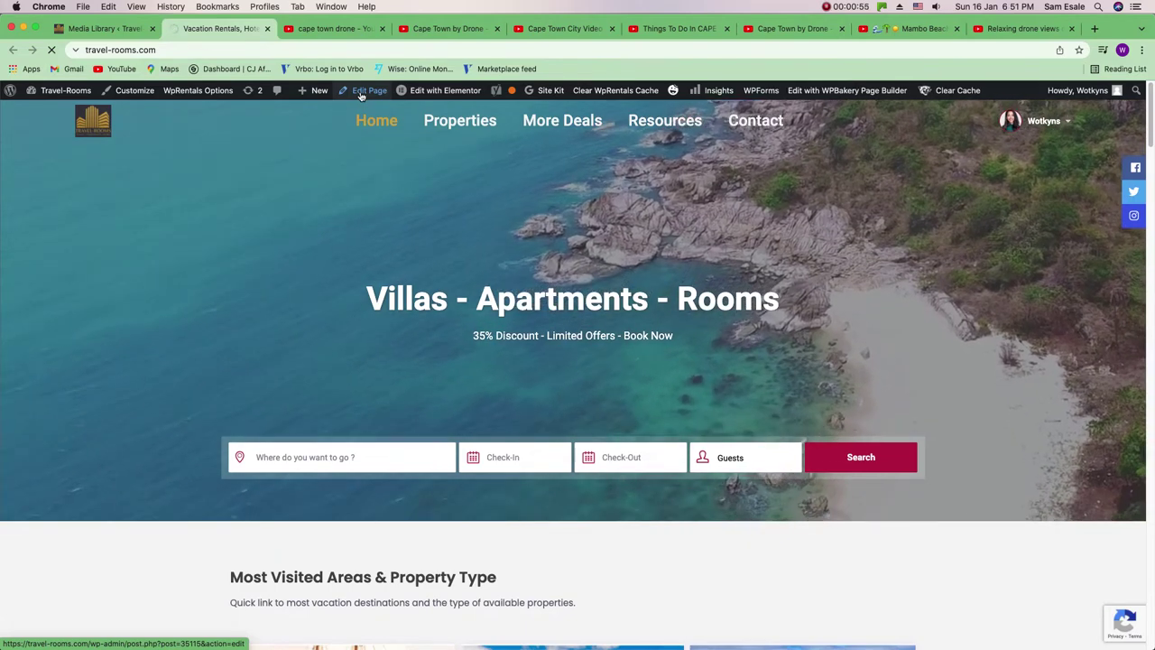
{"action": "left_click", "coordinate": [88, 32]}
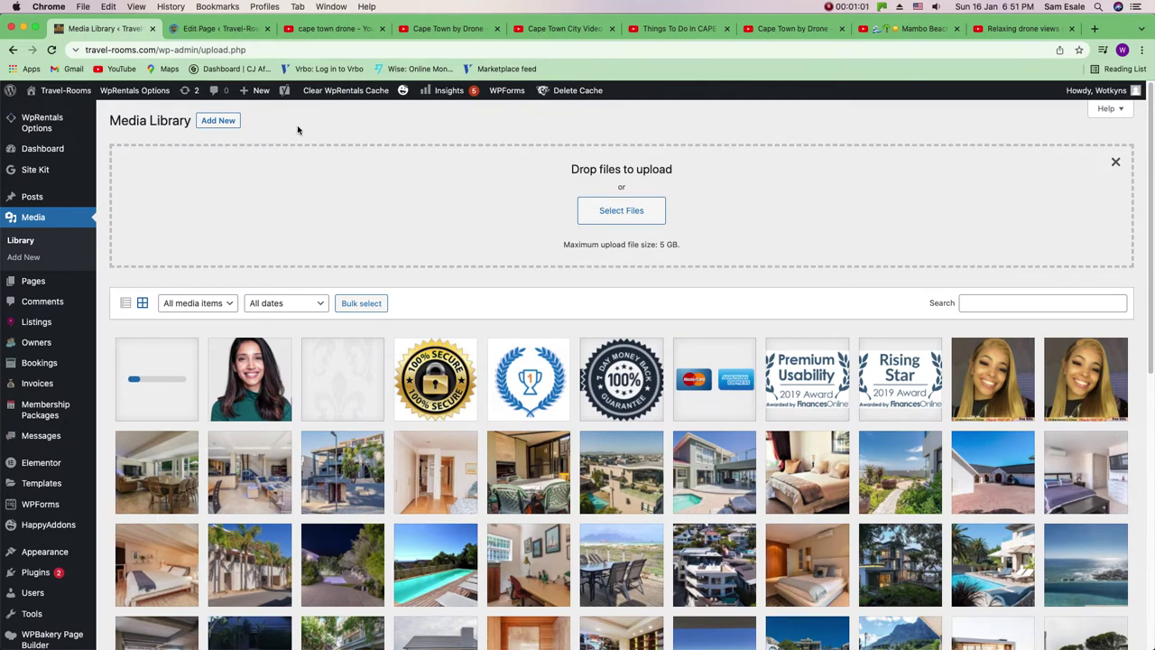
{"action": "left_click", "coordinate": [213, 30]}
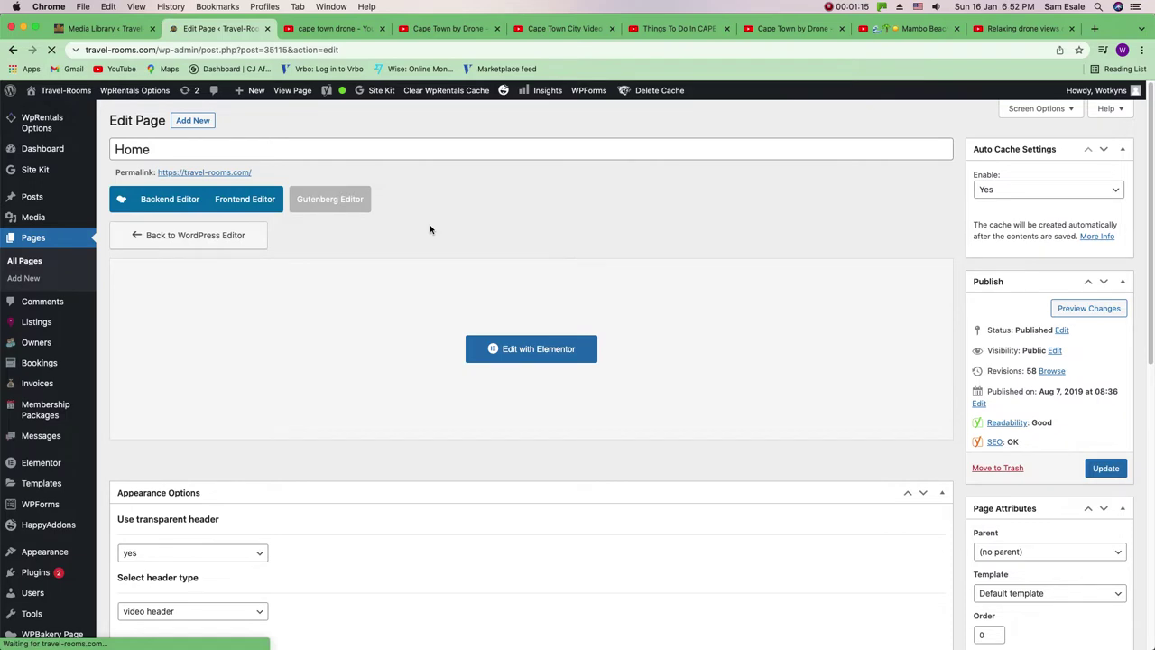
- Remove the existing Video MP4 version URL from the Home page's video header options
{"action": "scroll", "coordinate": [431, 229], "scroll_direction": "down", "scroll_amount": 5}
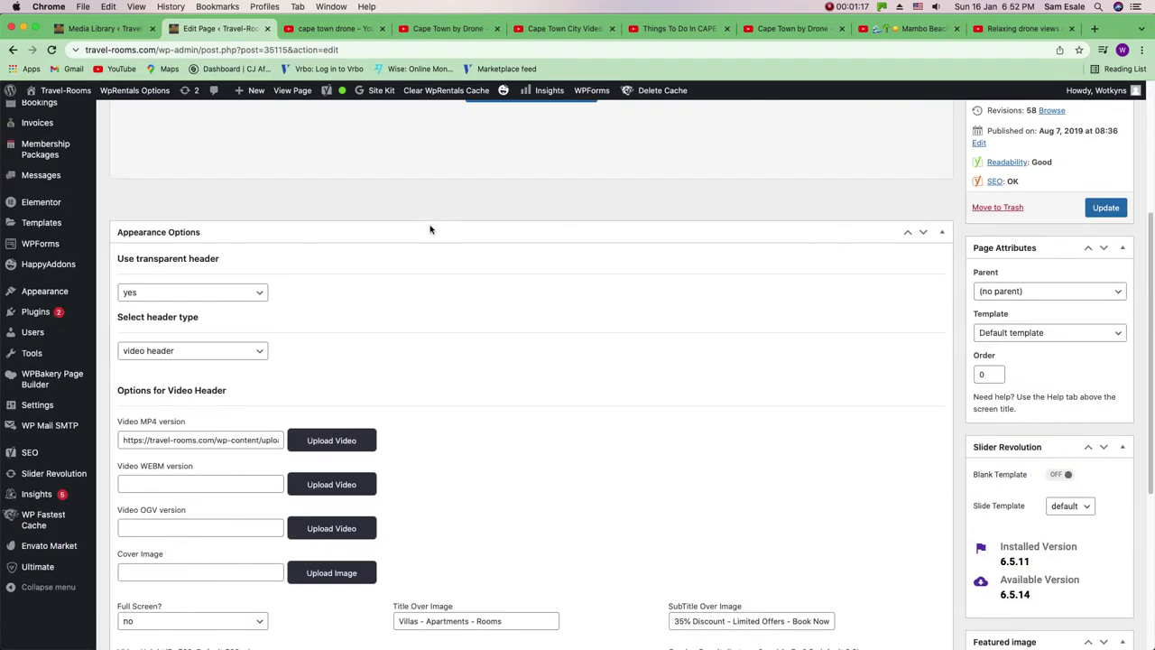
{"action": "scroll", "coordinate": [430, 228], "scroll_direction": "down", "scroll_amount": 2}
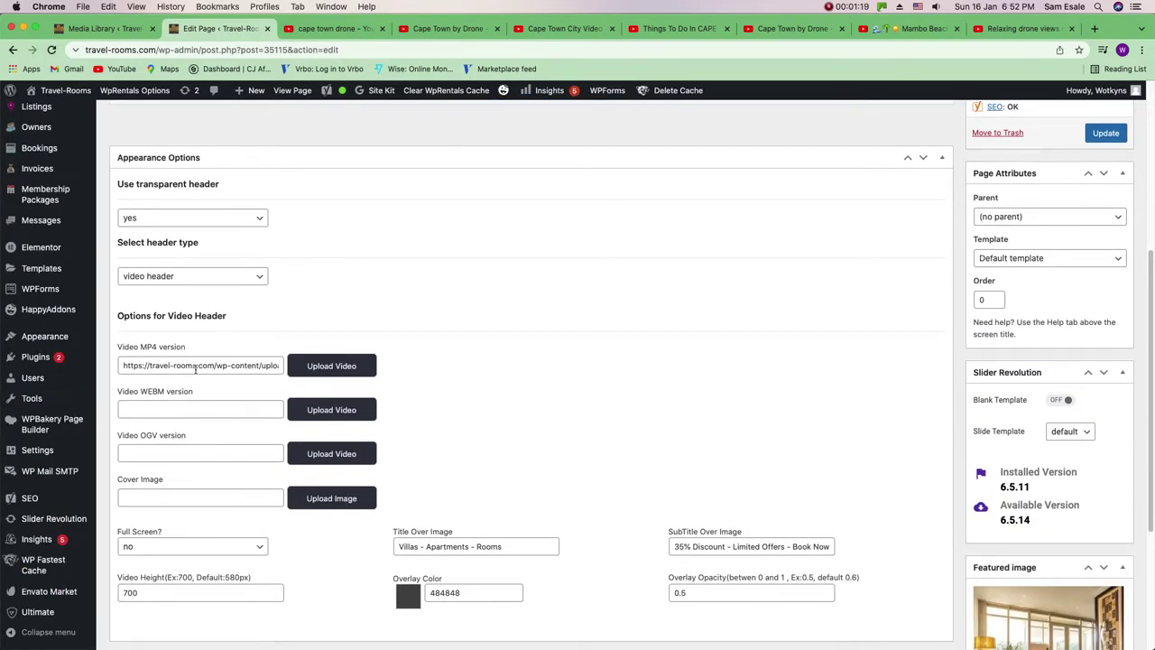
{"action": "triple_click", "coordinate": [195, 366]}
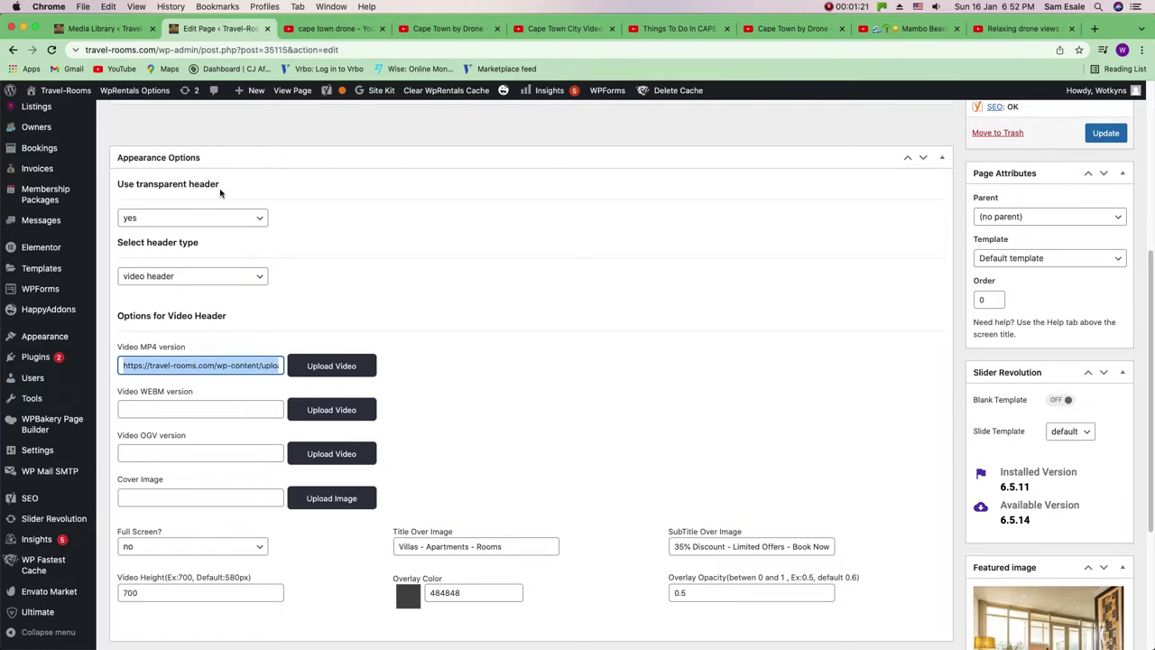
{"action": "left_click", "coordinate": [104, 28]}
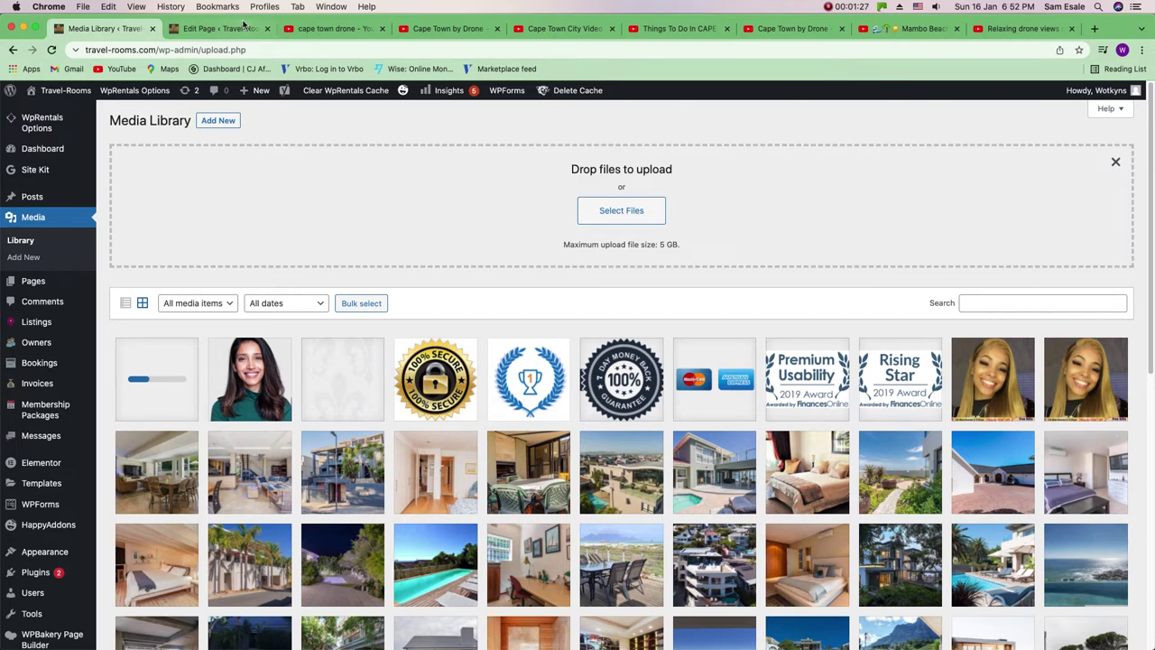
{"action": "left_click", "coordinate": [239, 27]}
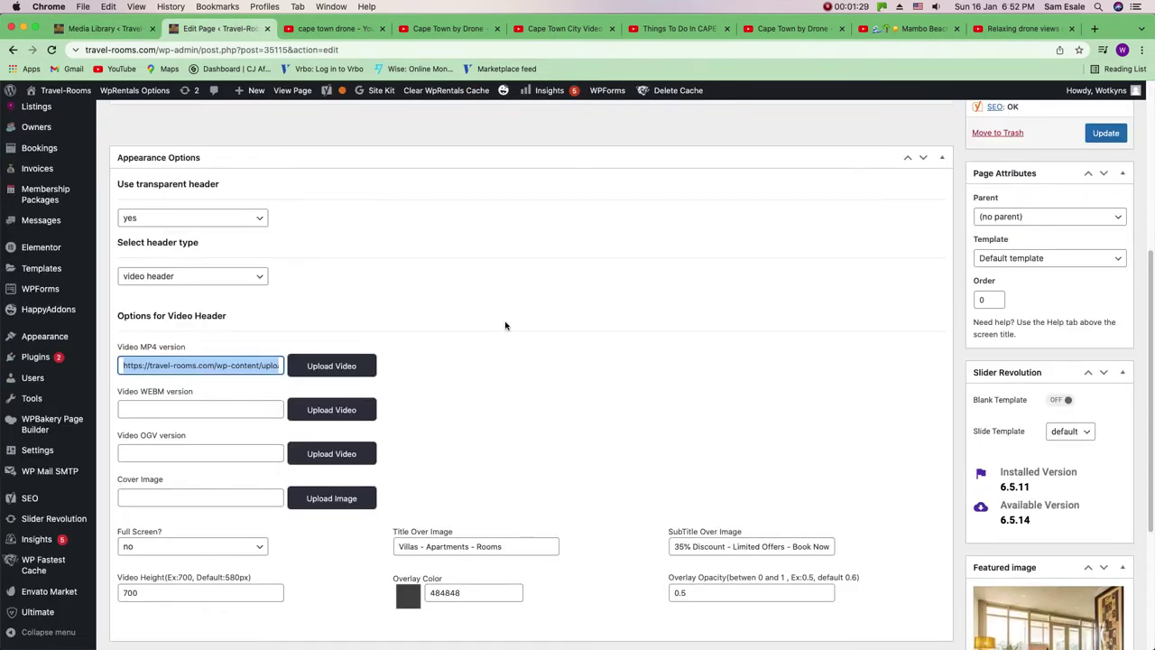
{"action": "scroll", "coordinate": [506, 326], "scroll_direction": "up", "scroll_amount": 2}
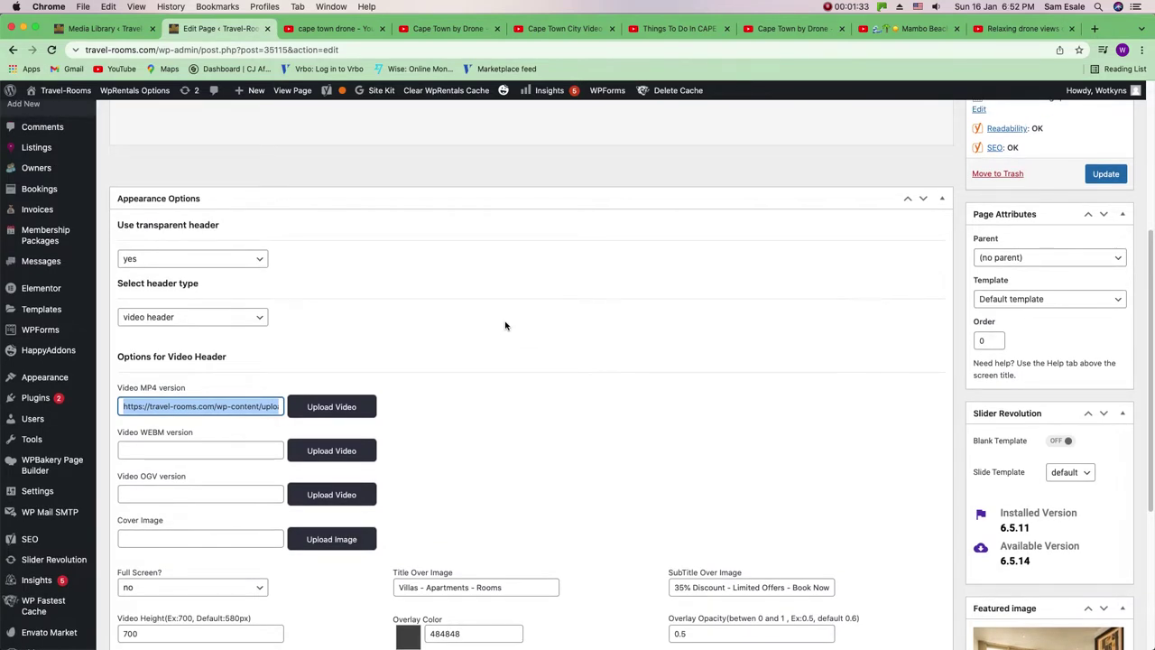
{"action": "key", "text": "BackSpace"}
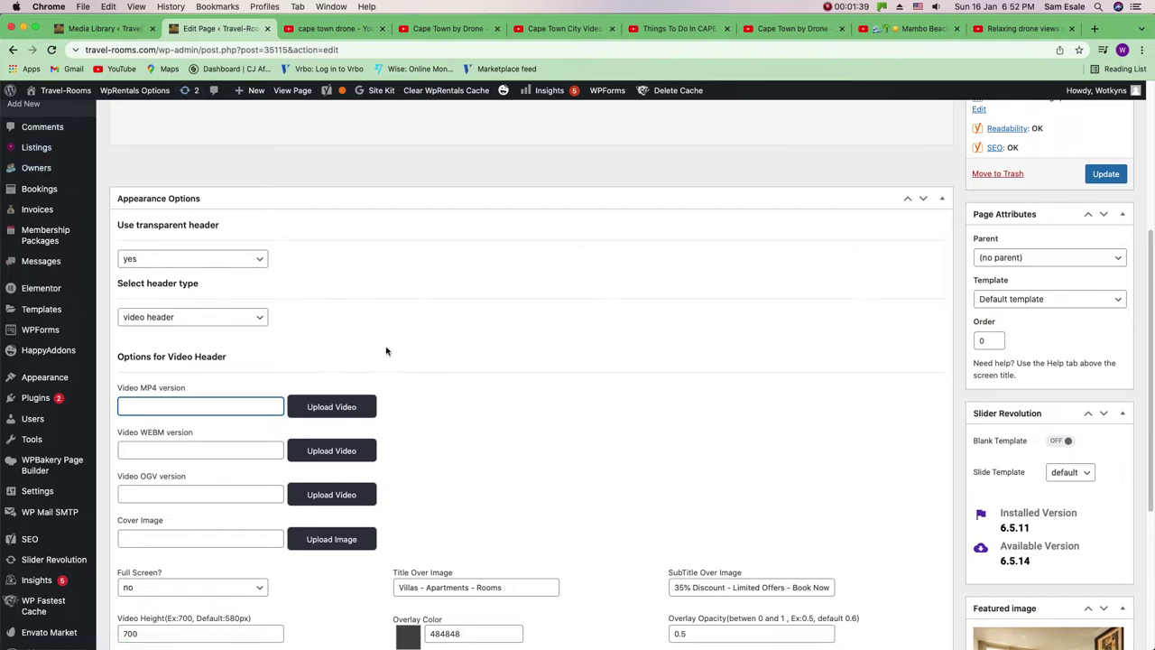
- Check the upload in the Media Library and open the attachment details of the uploaded Cape Town video
{"action": "left_click", "coordinate": [126, 30]}
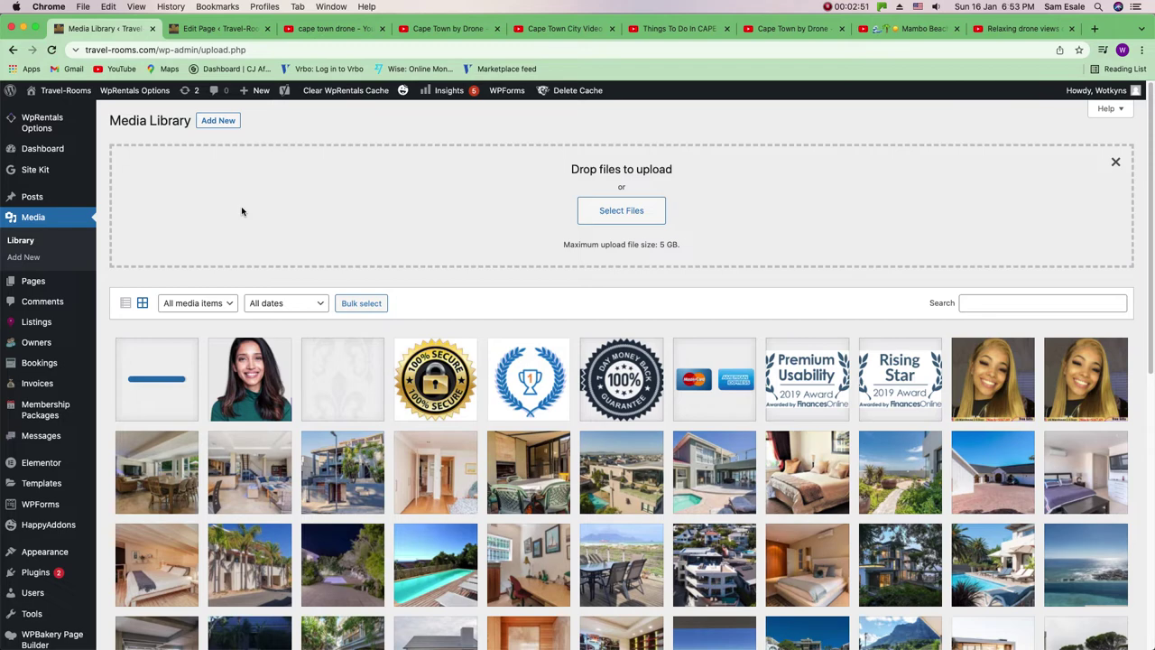
{"action": "left_click", "coordinate": [206, 30]}
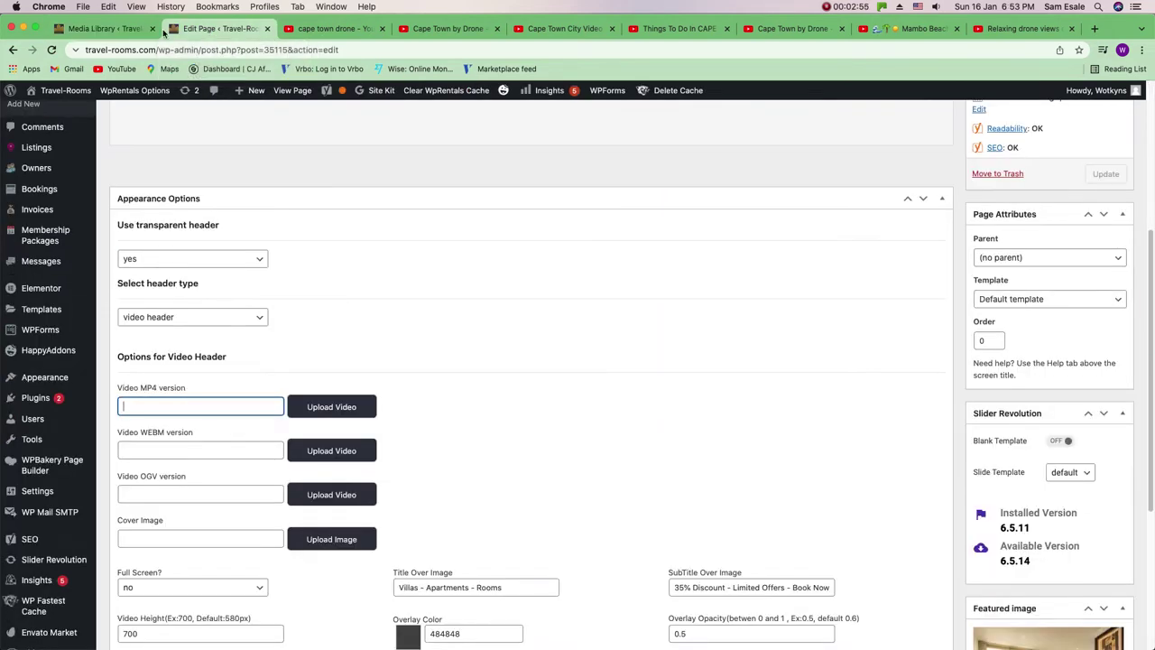
{"action": "left_click", "coordinate": [104, 29]}
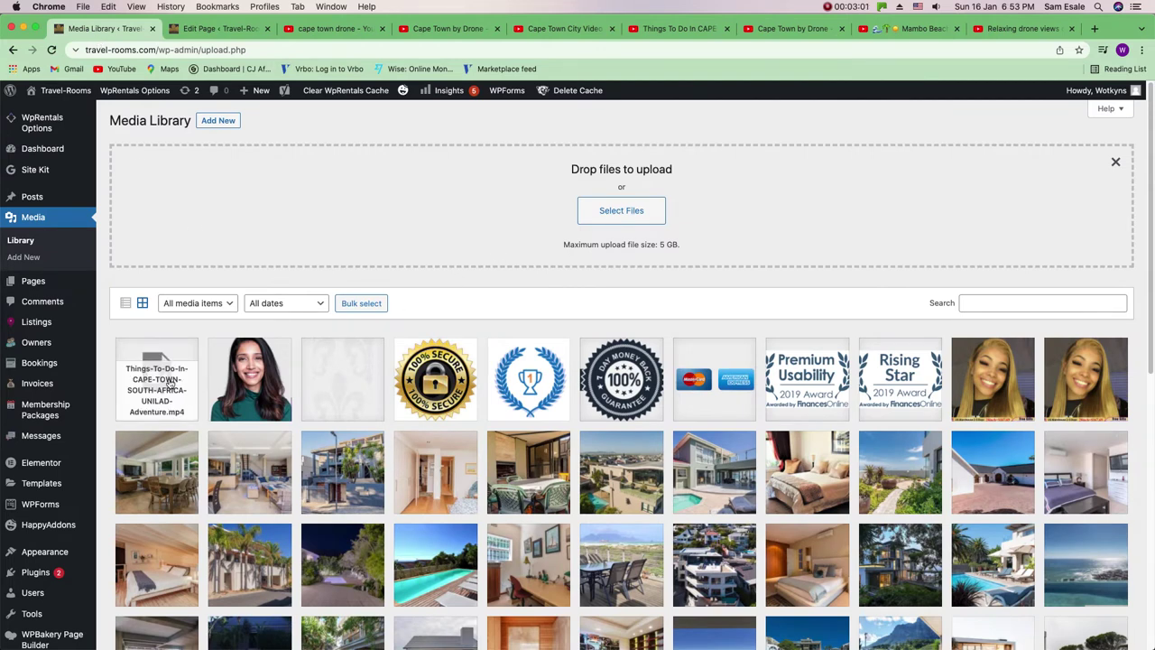
{"action": "left_click", "coordinate": [170, 383]}
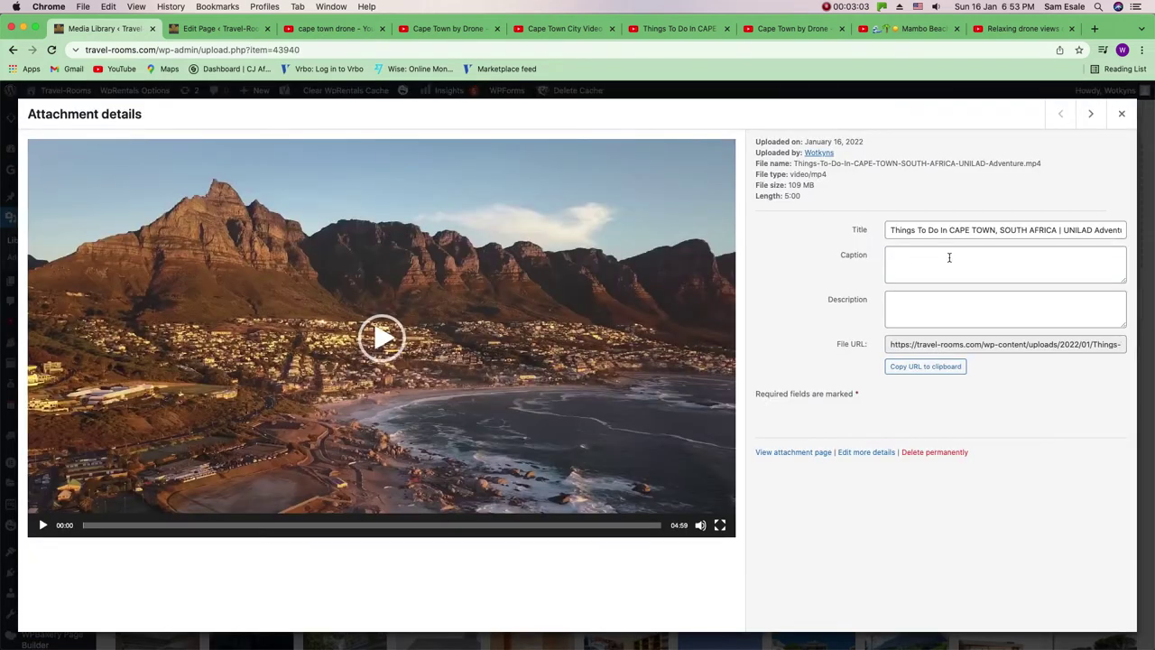
- Shorten the uploaded video's title to "CAPE TOWN, SOUTH AFRICA"
{"action": "triple_click", "coordinate": [988, 231]}
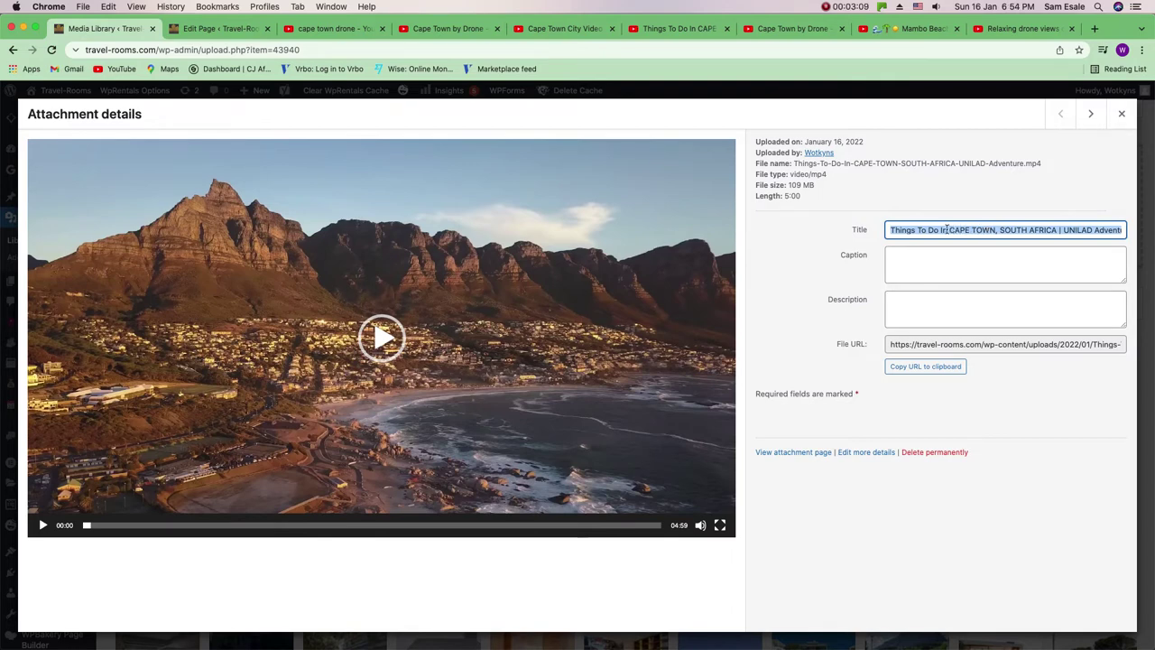
{"action": "left_click", "coordinate": [952, 231]}
{"action": "left_click_drag", "start_coordinate": [950, 231], "coordinate": [821, 231]}
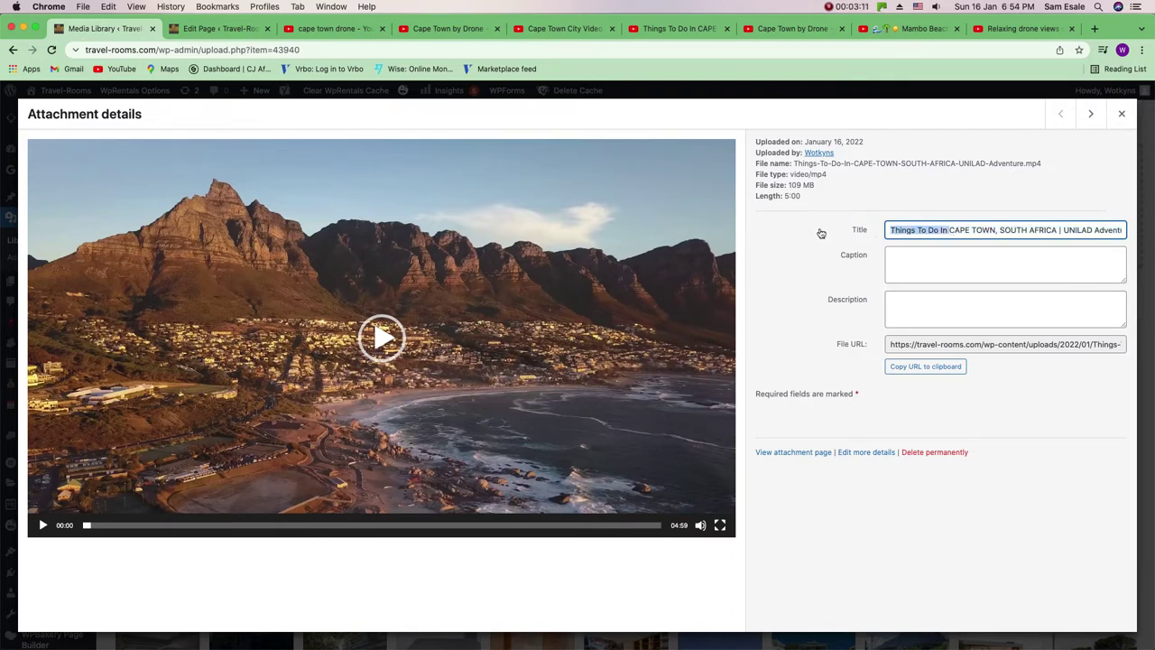
{"action": "key", "text": "BackSpace"}
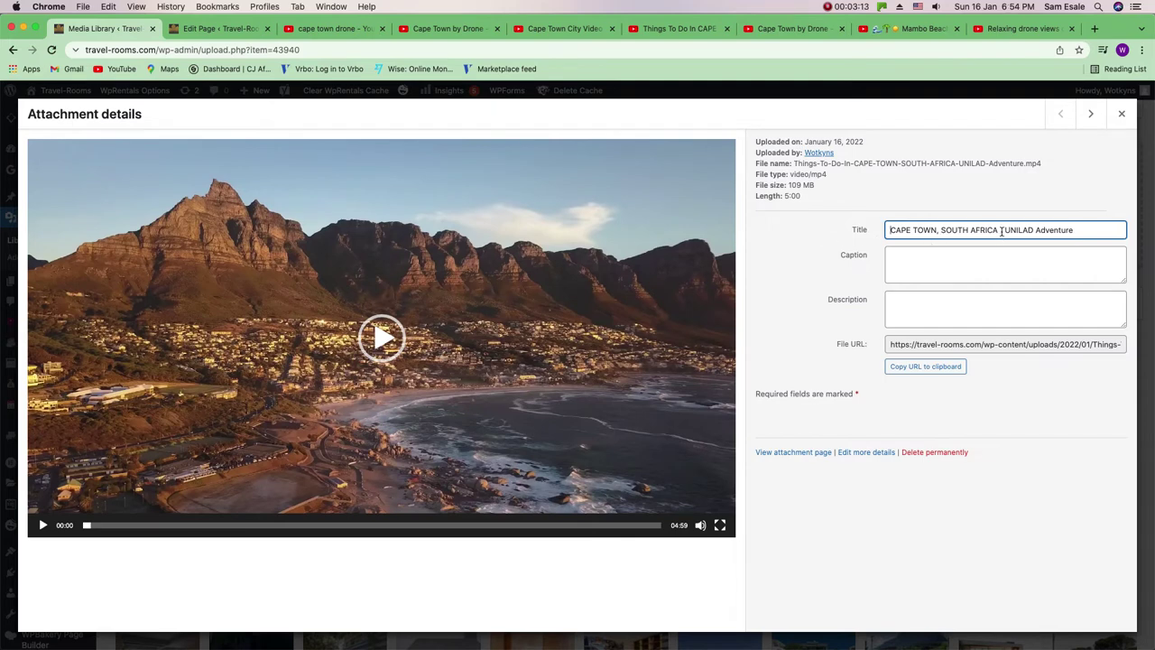
{"action": "left_click_drag", "start_coordinate": [1002, 231], "coordinate": [1117, 244]}
{"action": "key", "text": "BackSpace"}
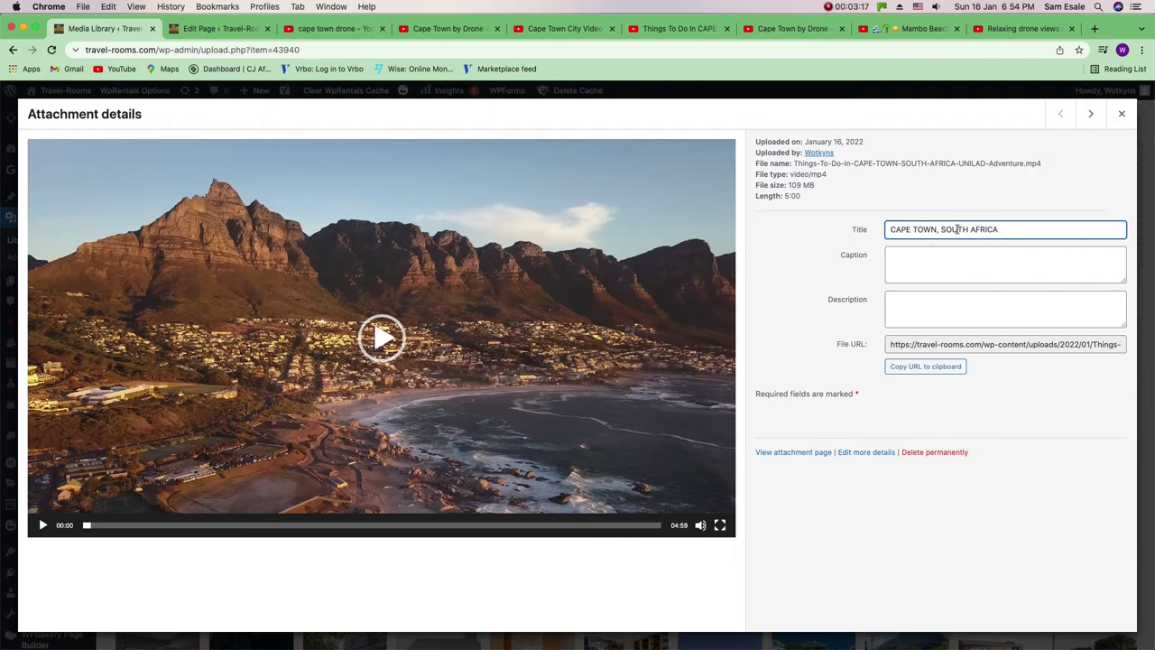
- Copy the video's file URL to the clipboard and play a few seconds of the video to check it
{"action": "left_click", "coordinate": [935, 368]}
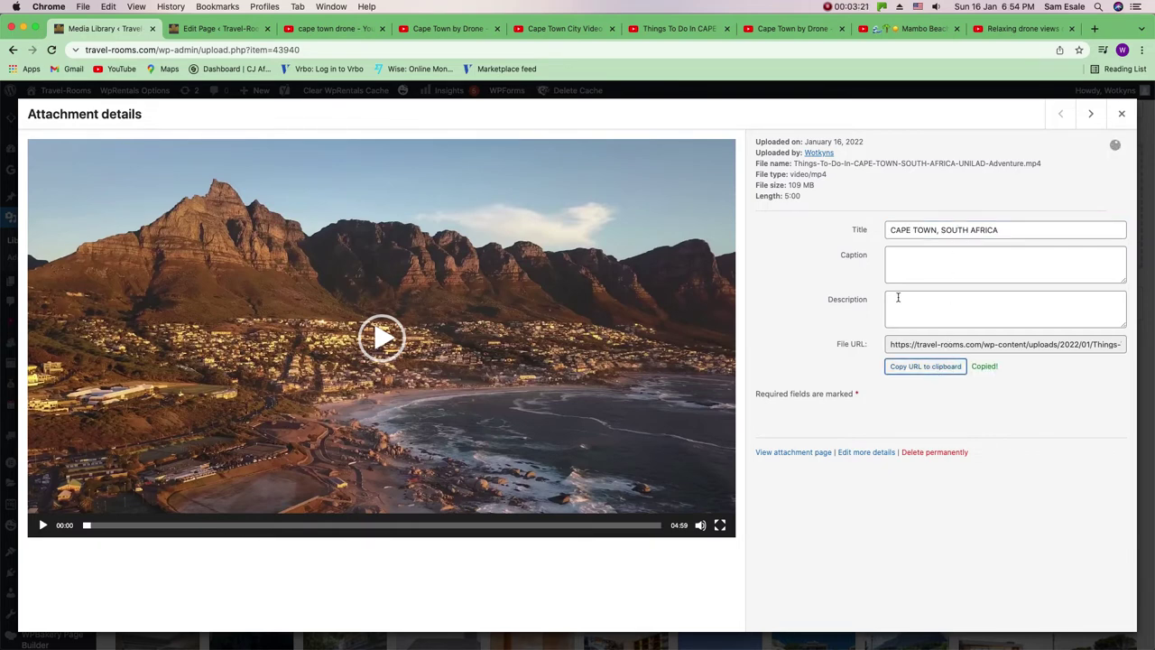
{"action": "left_click", "coordinate": [382, 336]}
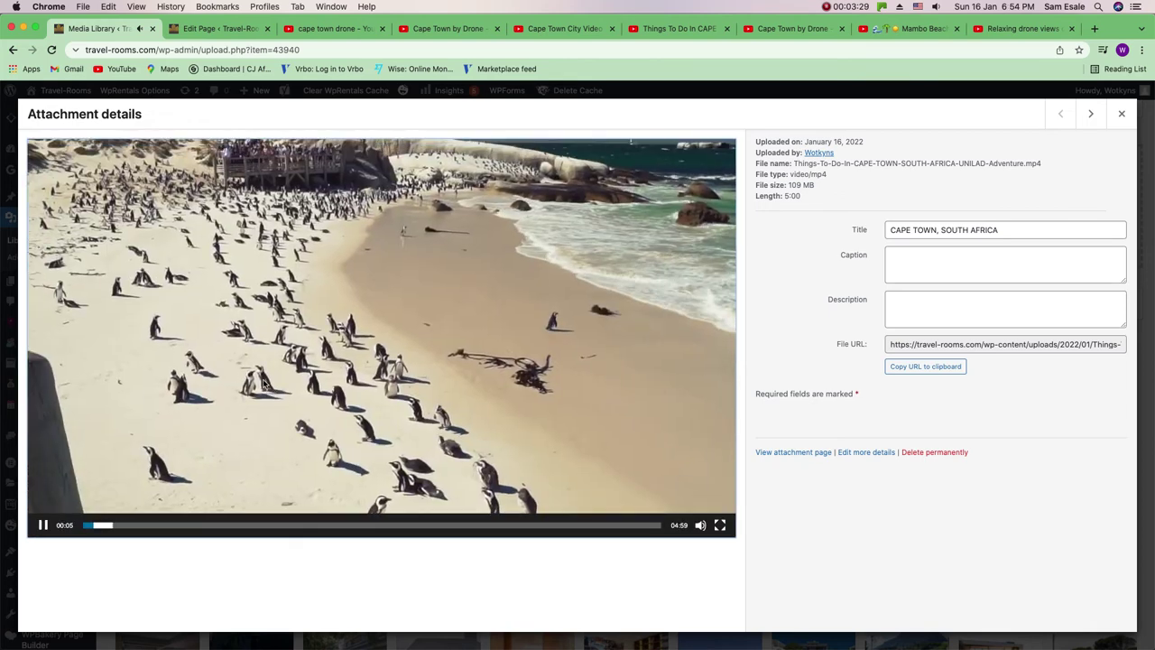
{"action": "left_click", "coordinate": [265, 385]}
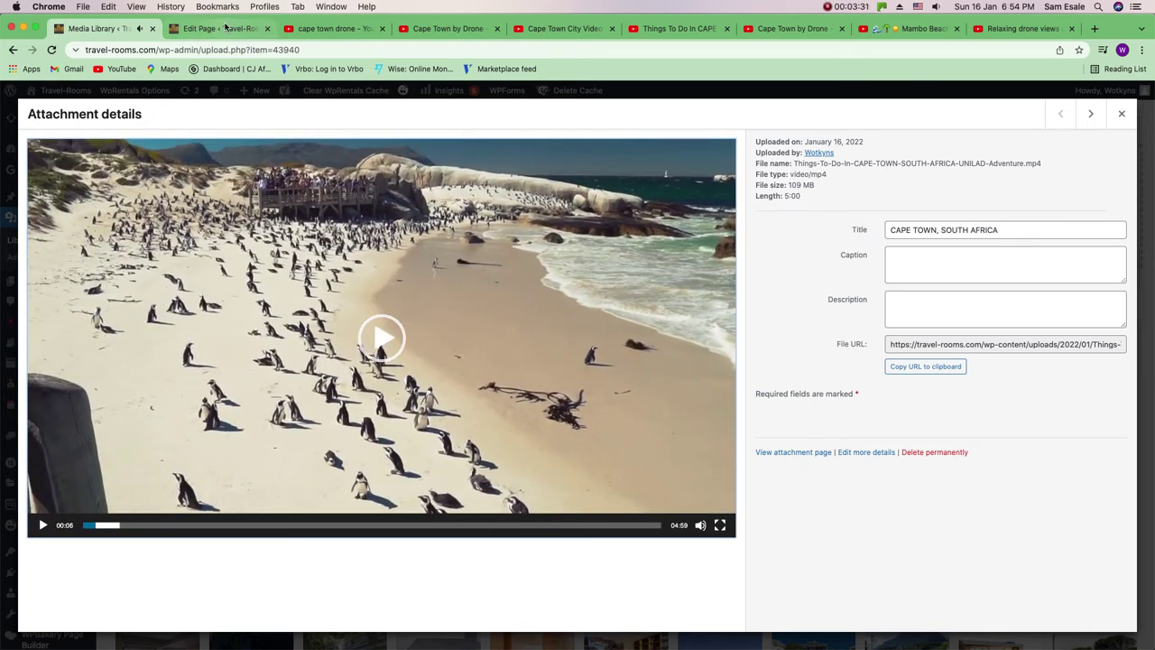
- Paste the copied file URL as the Home page header's Video MP4 version and update the page
{"action": "left_click", "coordinate": [221, 30]}
{"action": "left_click", "coordinate": [136, 403]}
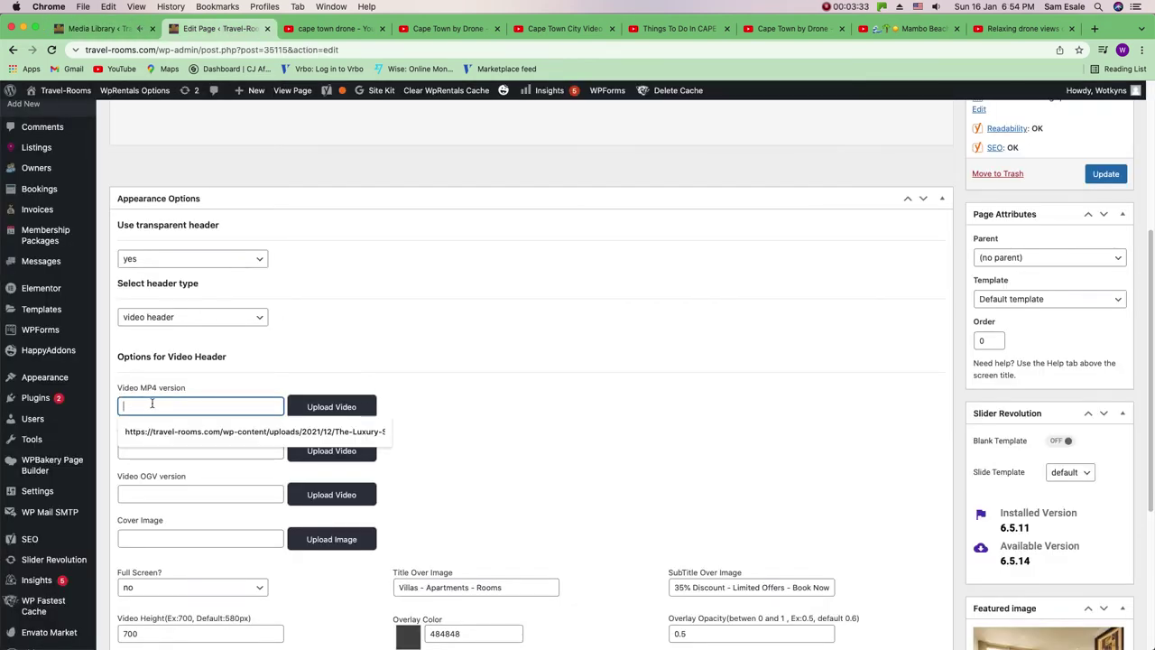
{"action": "key", "text": "super+v"}
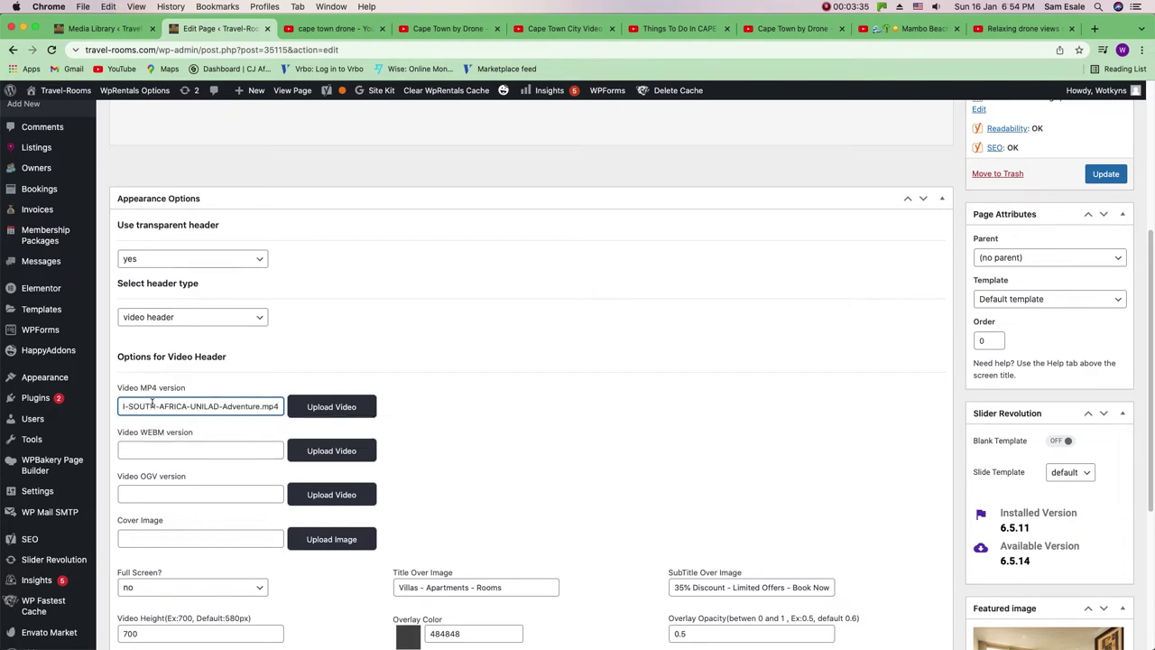
{"action": "left_click", "coordinate": [322, 406]}
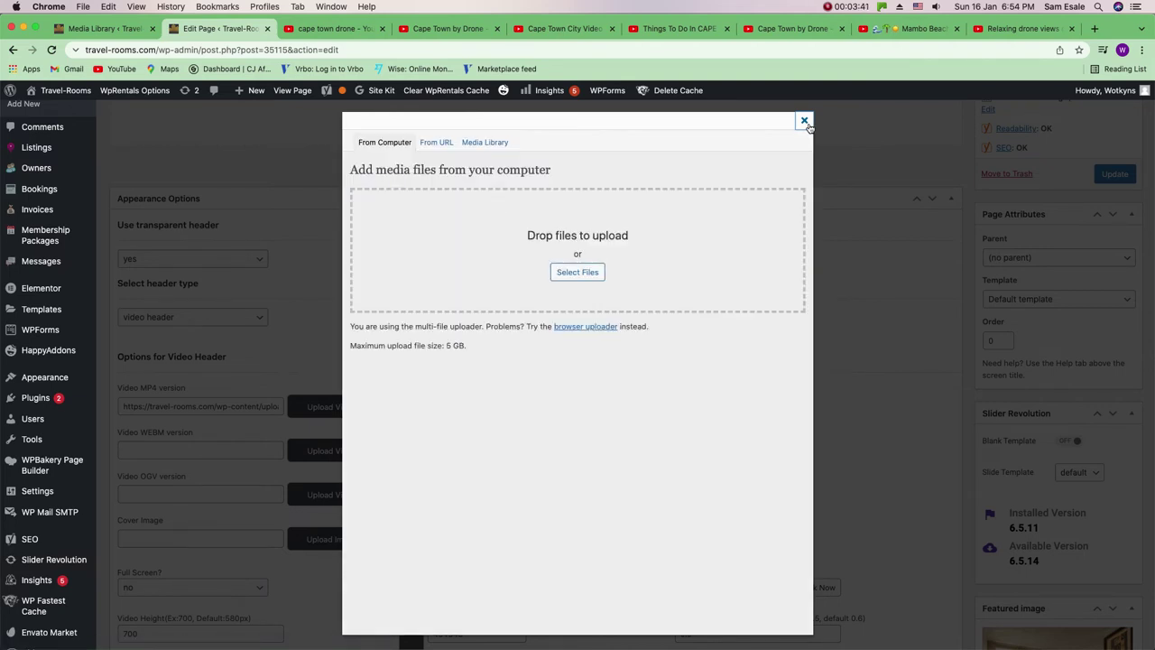
{"action": "left_click", "coordinate": [810, 125]}
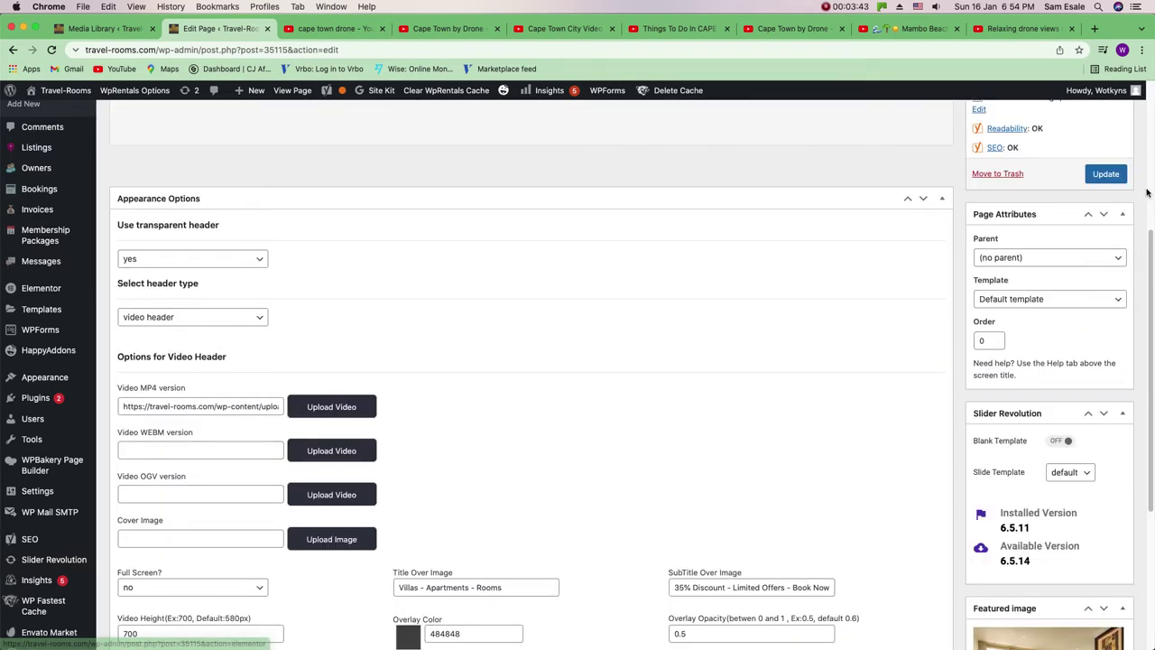
{"action": "left_click", "coordinate": [1103, 174]}
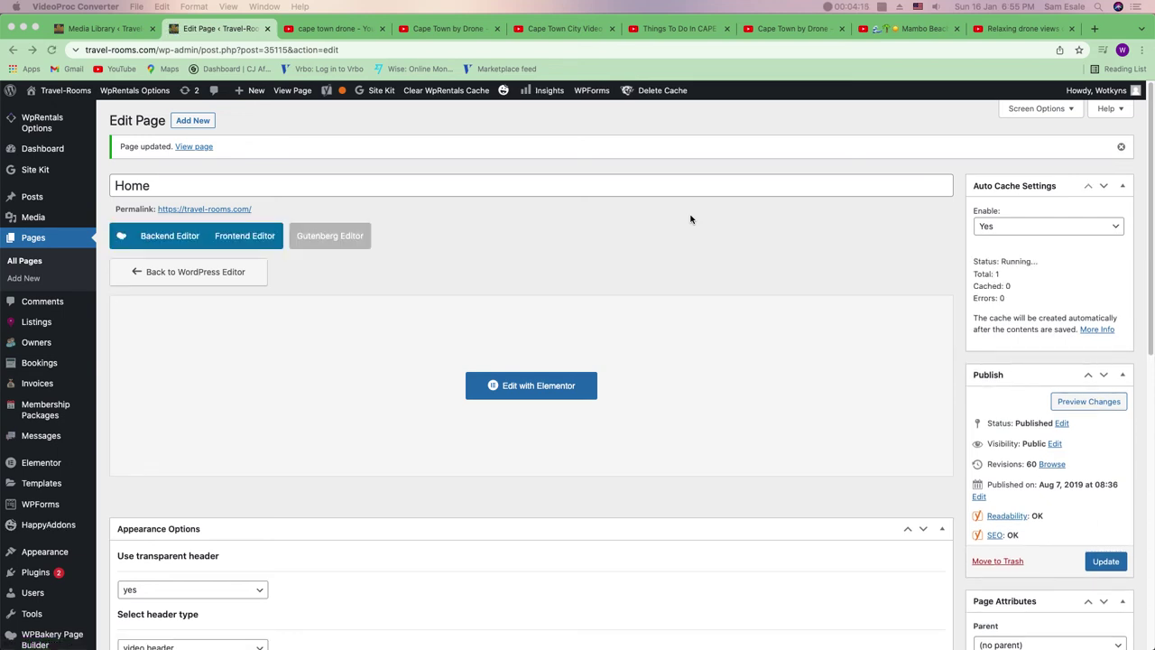
- Clear all of the site's cache and delete the cached and minified CSS/JS
{"action": "left_click", "coordinate": [715, 135]}
{"action": "mouse_move", "coordinate": [675, 94]}
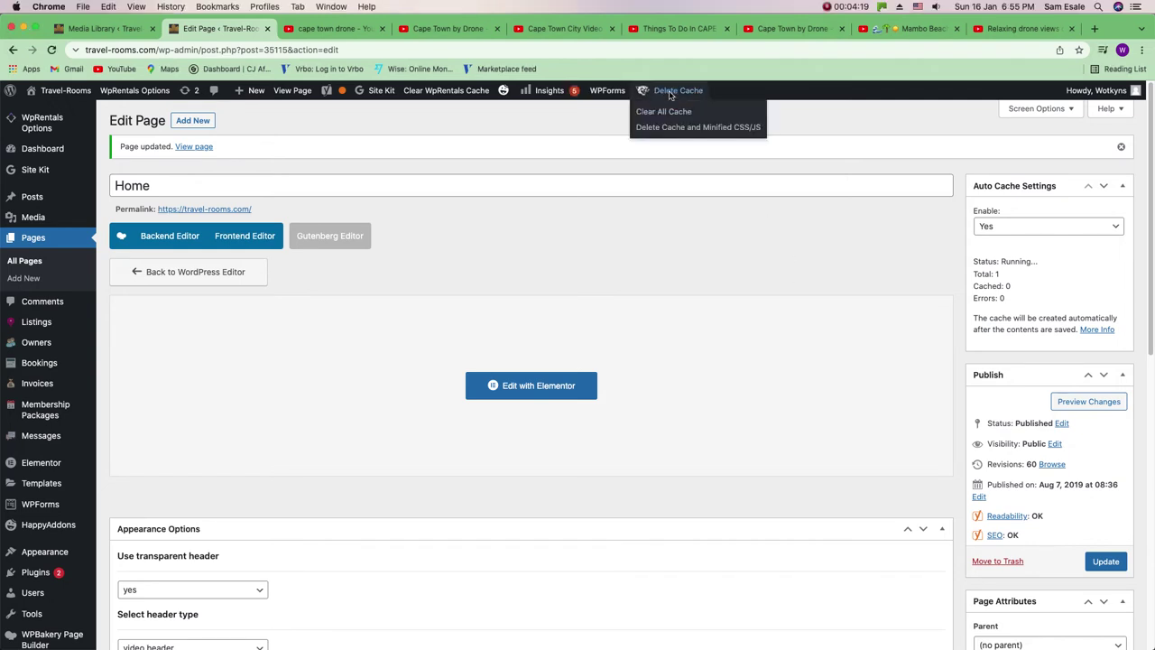
{"action": "left_click", "coordinate": [657, 113]}
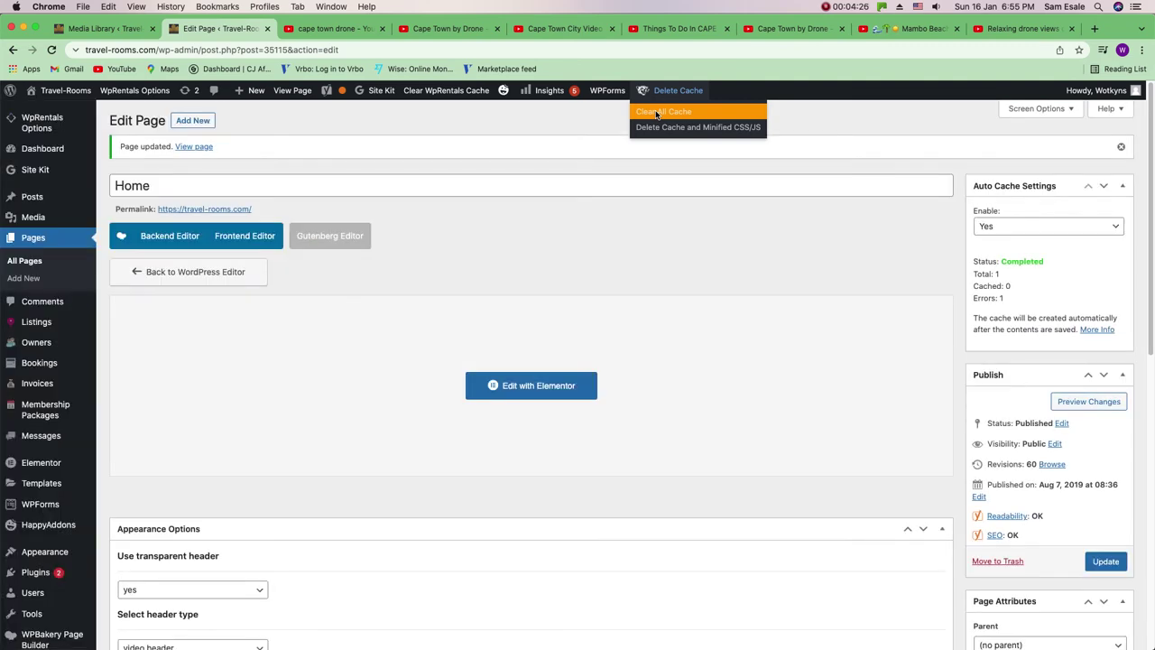
{"action": "left_click", "coordinate": [652, 129]}
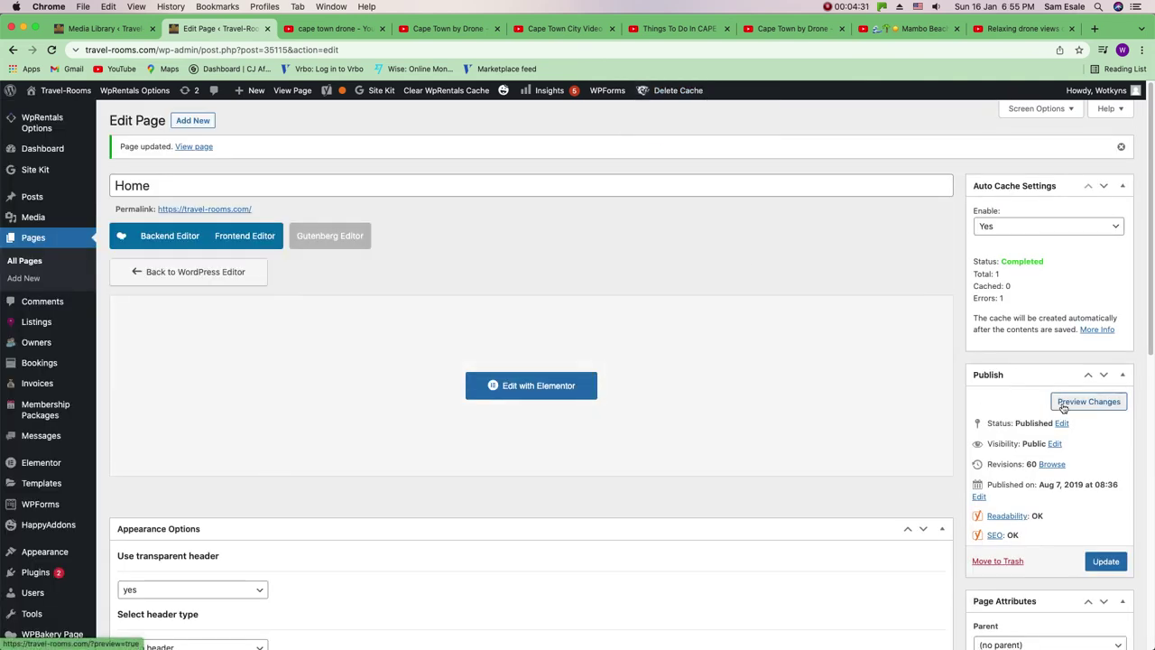
- Preview the changes to the Home page in a new tab
{"action": "left_click", "coordinate": [1072, 403]}
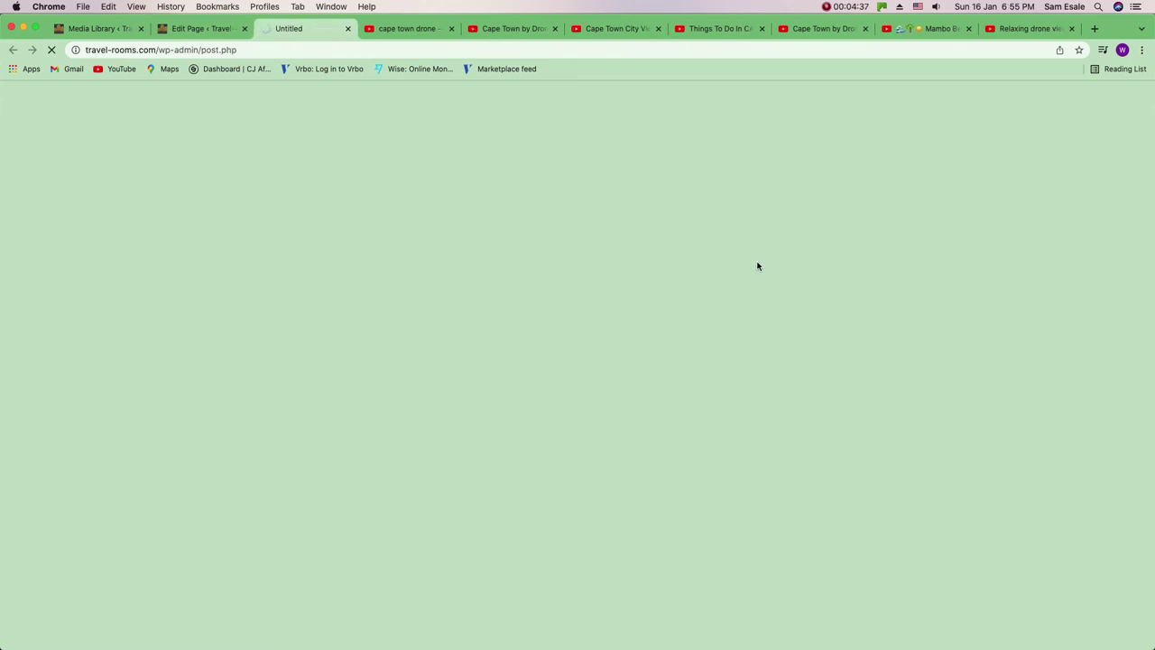
{"action": "mouse_move", "coordinate": [1121, 32]}
{"action": "left_mouse_down"}
{"action": "mouse_move", "coordinate": [962, 54]}
{"action": "mouse_move", "coordinate": [1125, 43]}
{"action": "left_mouse_up"}
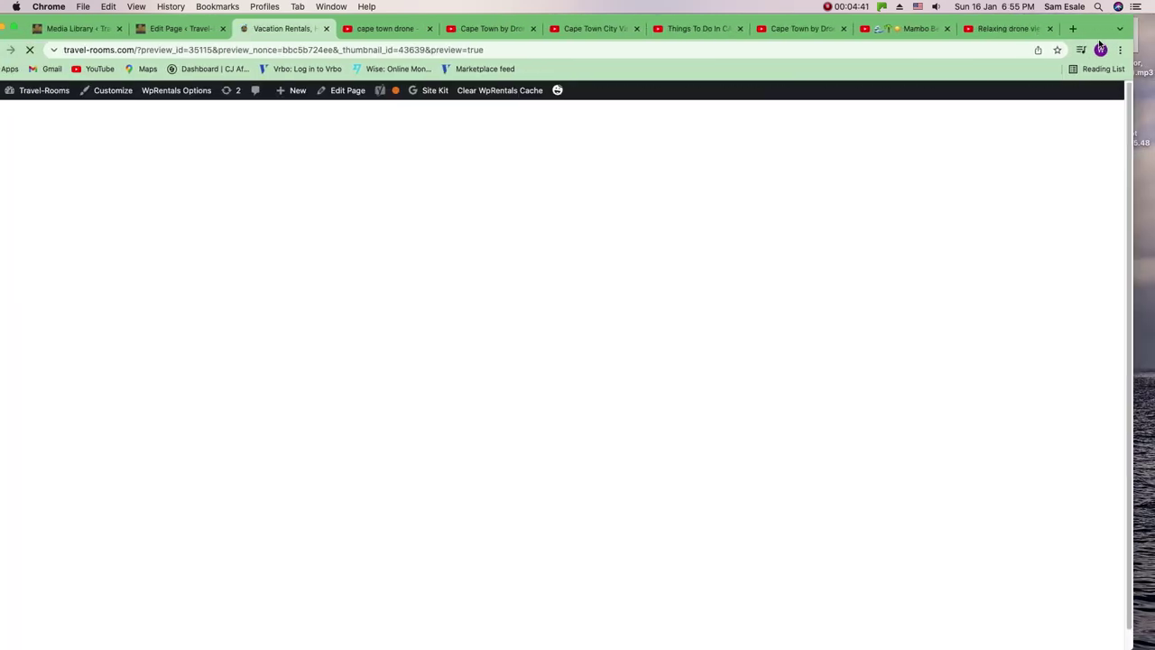